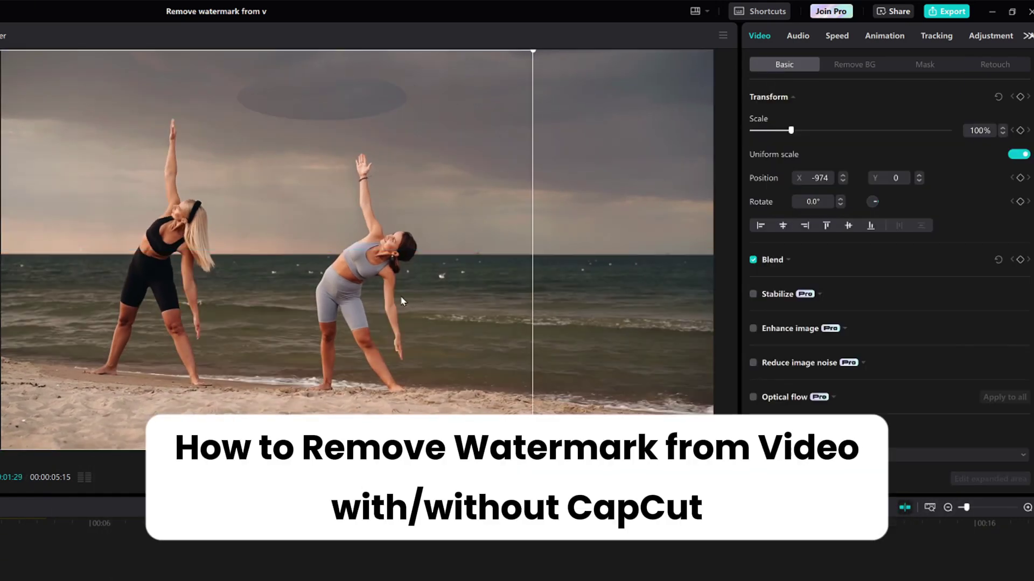
- Place wr-1.mp4 on the timeline and preview it
{"action": "left_click", "coordinate": [924, 64]}
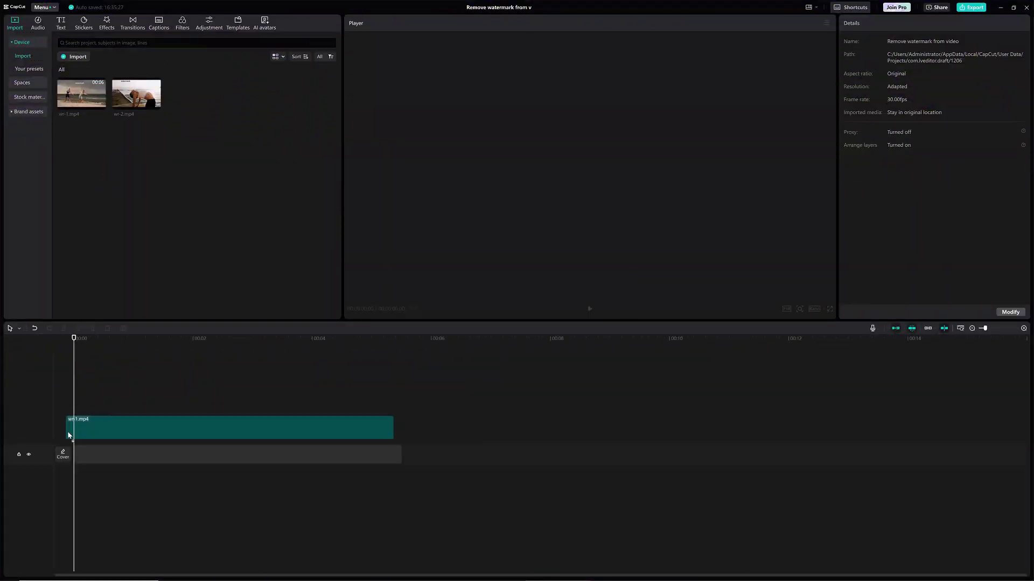
{"action": "left_click_drag", "start_coordinate": [84, 94], "coordinate": [68, 433]}
{"action": "key", "text": "space"}
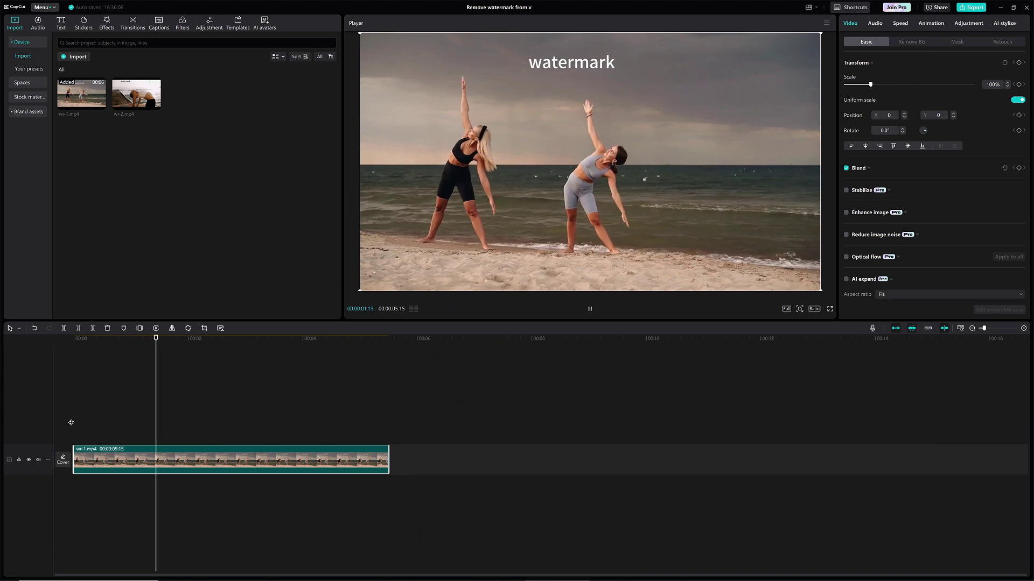
{"action": "key", "text": "space"}
- Duplicate the beach clip onto a second track and bring up the top copy's mask options
{"action": "key", "text": "ctrl+c"}
{"action": "key", "text": "ctrl+v"}
{"action": "left_click", "coordinate": [124, 388]}
{"action": "key", "text": "space"}
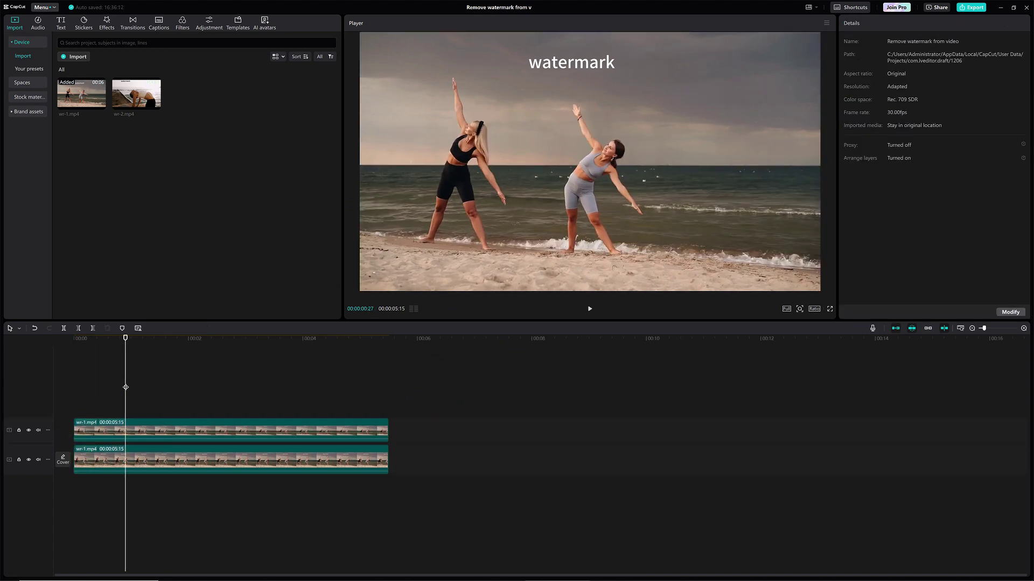
{"action": "left_click", "coordinate": [168, 427]}
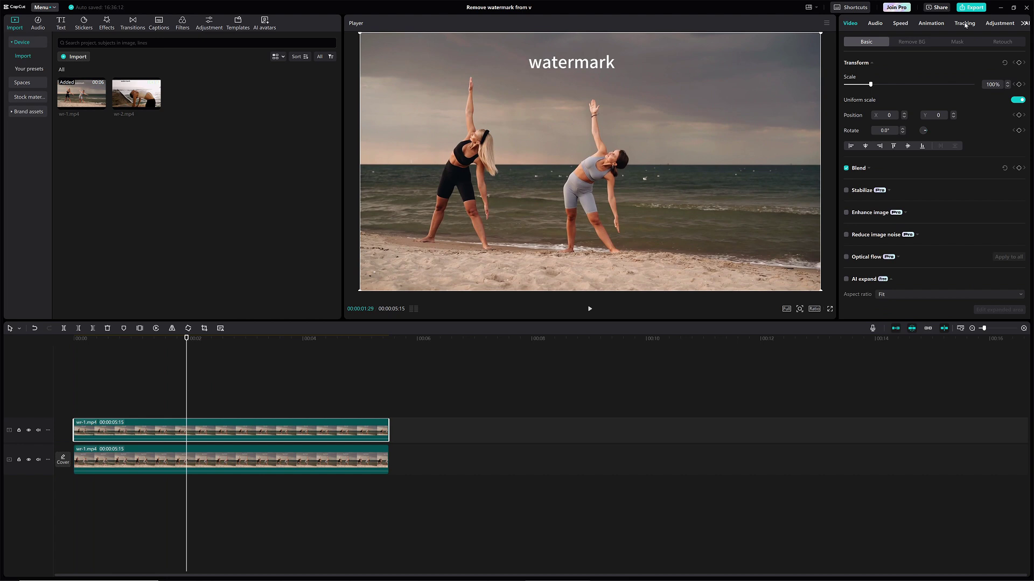
{"action": "left_click", "coordinate": [958, 43]}
- Give the top clip an ellipse mask with Feather 4, scale it to 124%, shift it, and replay
{"action": "left_click", "coordinate": [949, 86]}
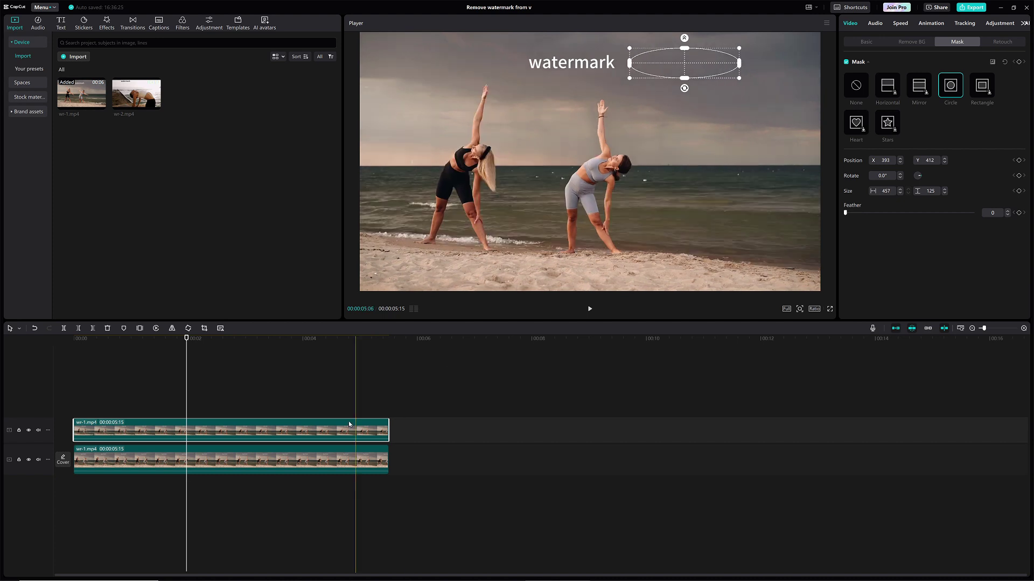
{"action": "left_click", "coordinate": [866, 41]}
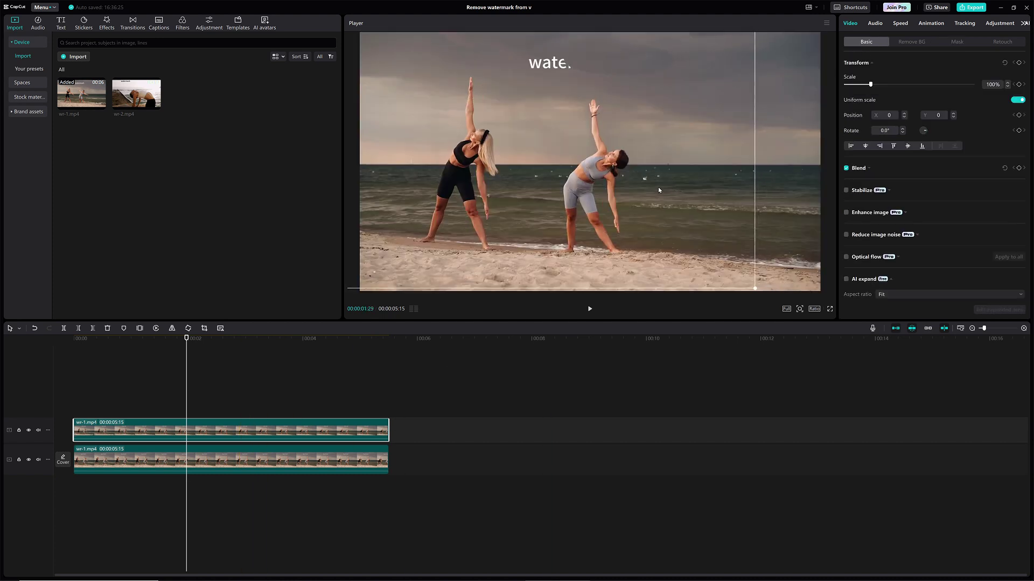
{"action": "left_click", "coordinate": [961, 42]}
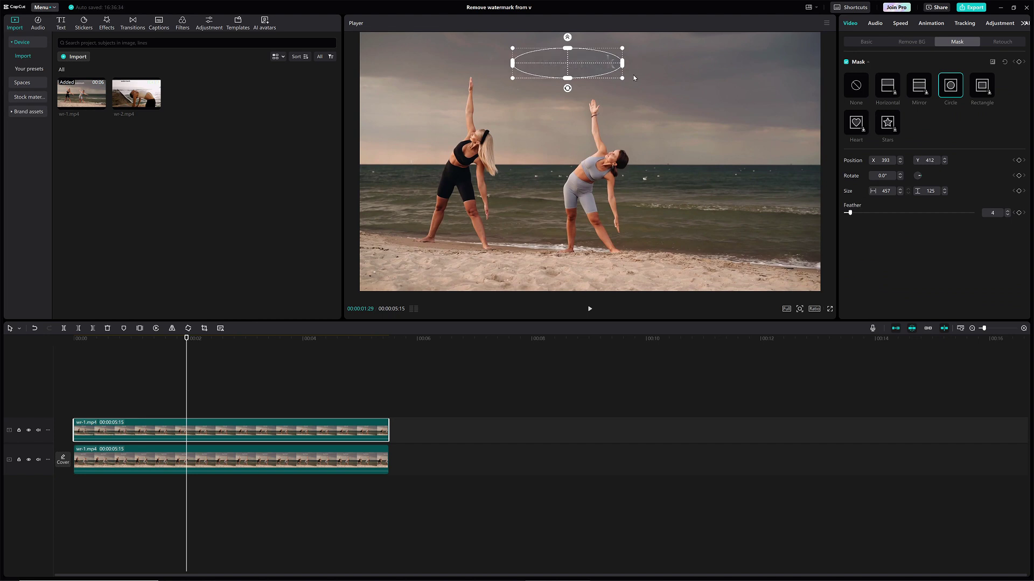
{"action": "left_click", "coordinate": [865, 43]}
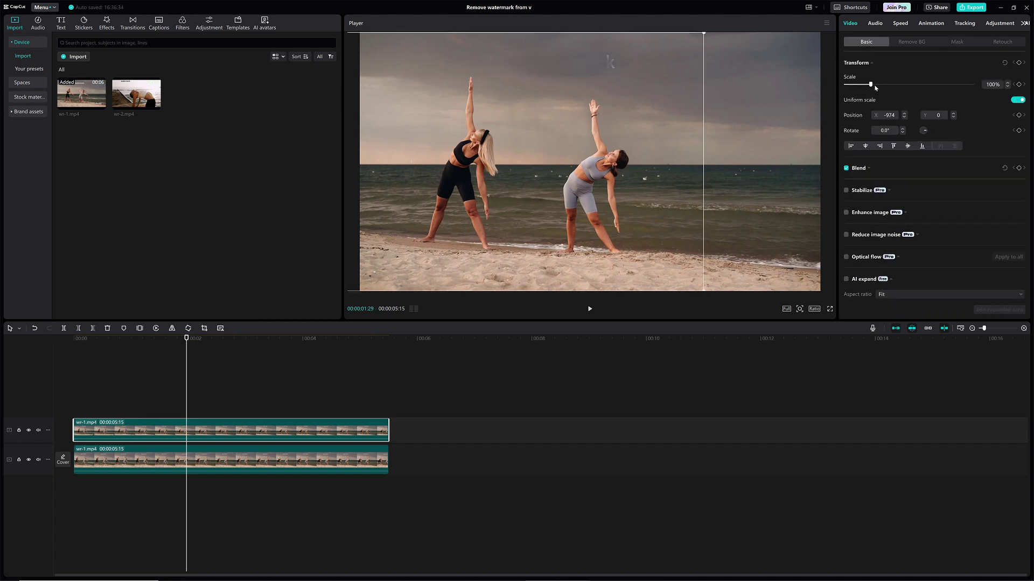
{"action": "left_click_drag", "start_coordinate": [655, 154], "coordinate": [624, 184]}
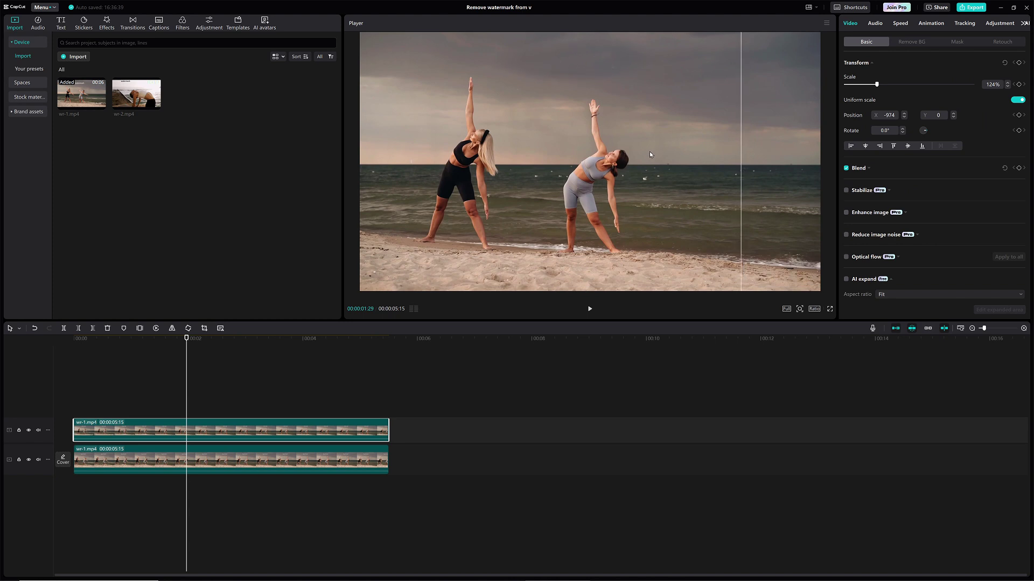
{"action": "key", "text": "Home"}
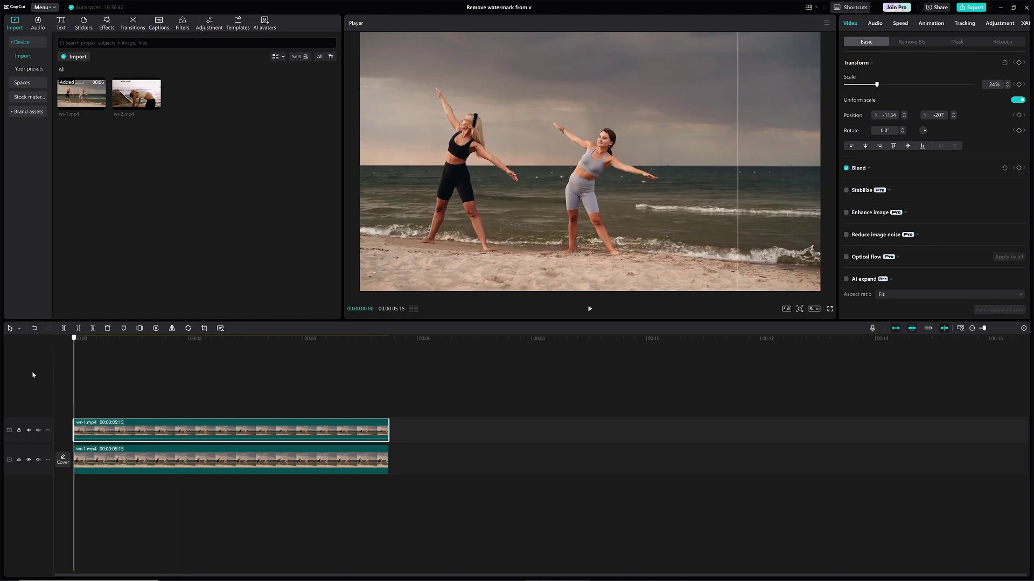
{"action": "left_click", "coordinate": [588, 310]}
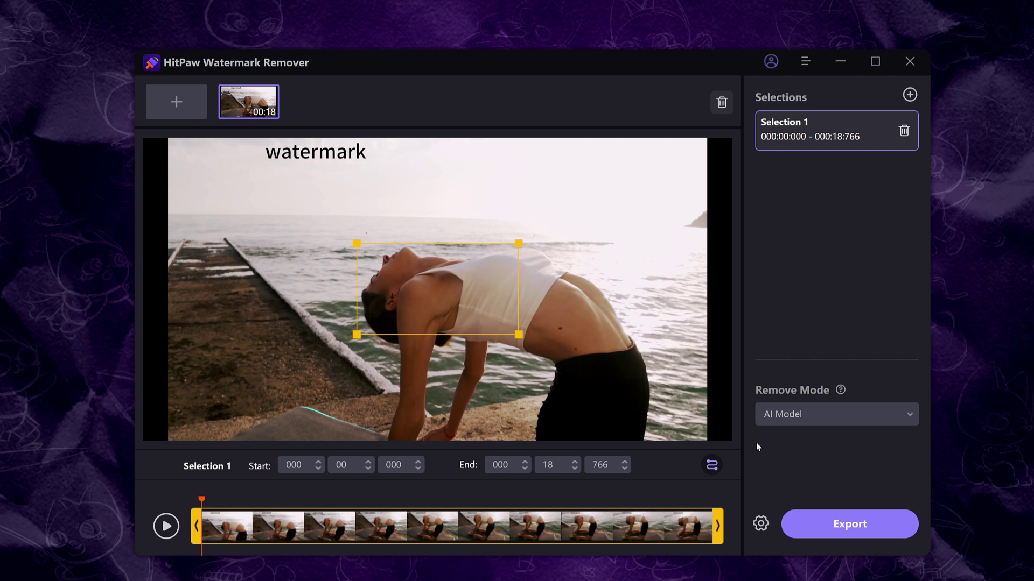
- Move the yellow removal box from the torso onto the 'watermark' text and preview the removal
{"action": "left_click_drag", "start_coordinate": [506, 319], "coordinate": [410, 216]}
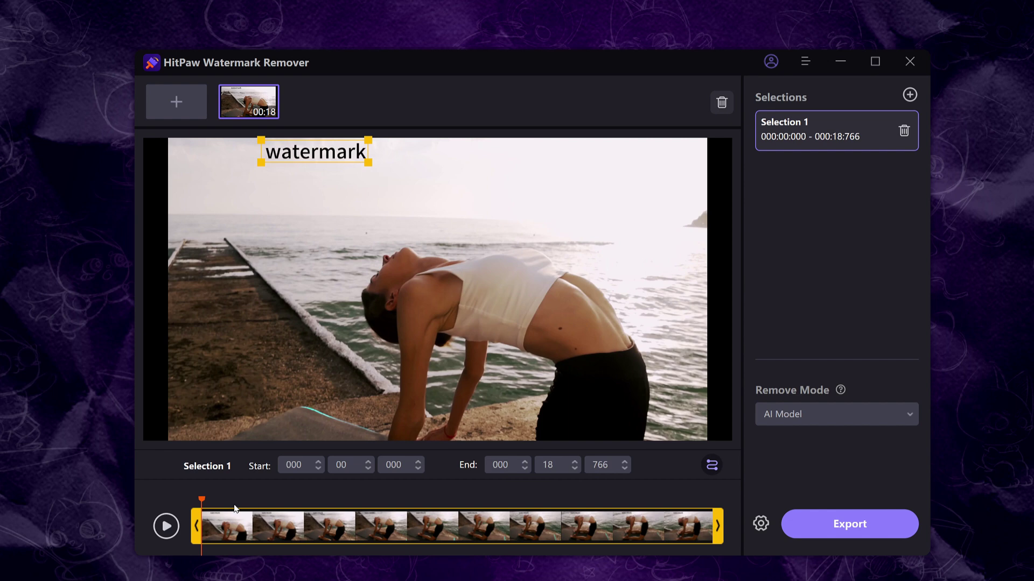
{"action": "left_click", "coordinate": [167, 527]}
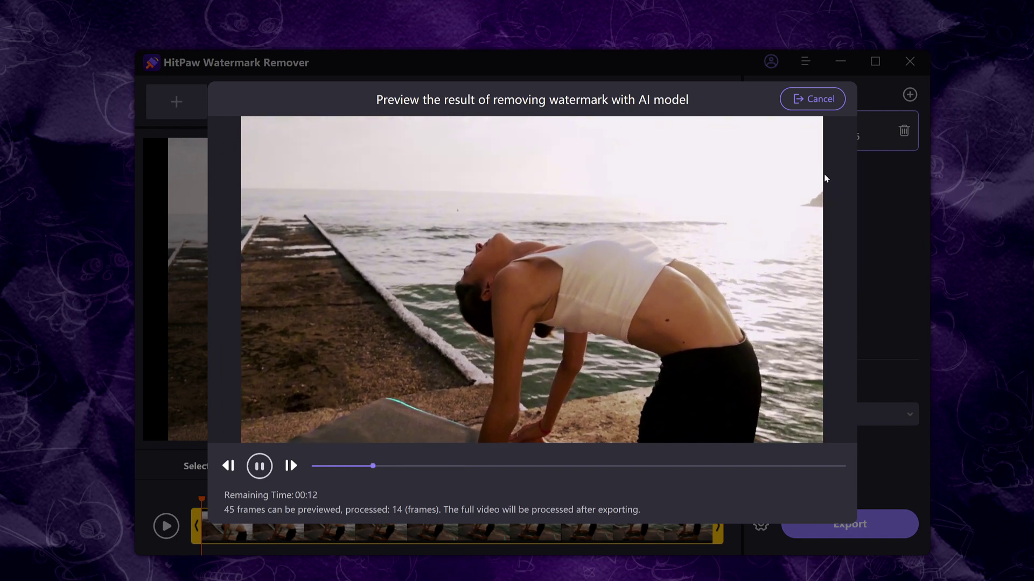
{"action": "left_click", "coordinate": [817, 100]}
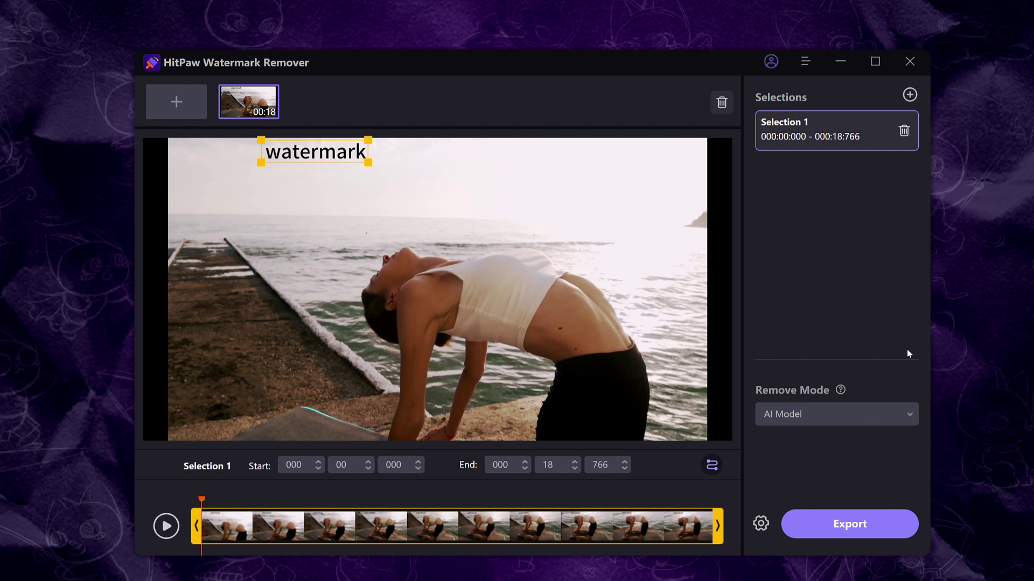
{"action": "left_click", "coordinate": [913, 418]}
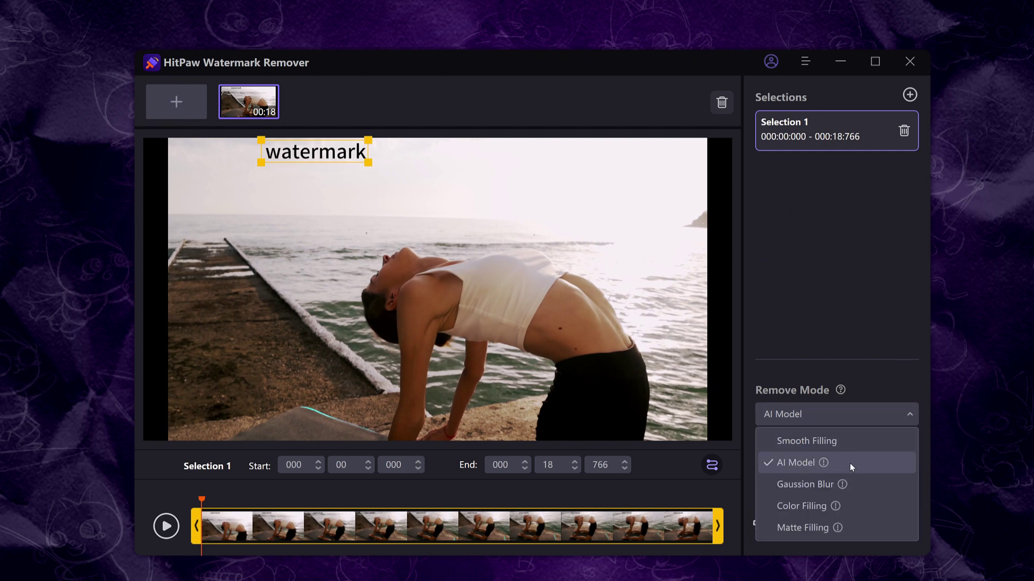
{"action": "left_click", "coordinate": [781, 461]}
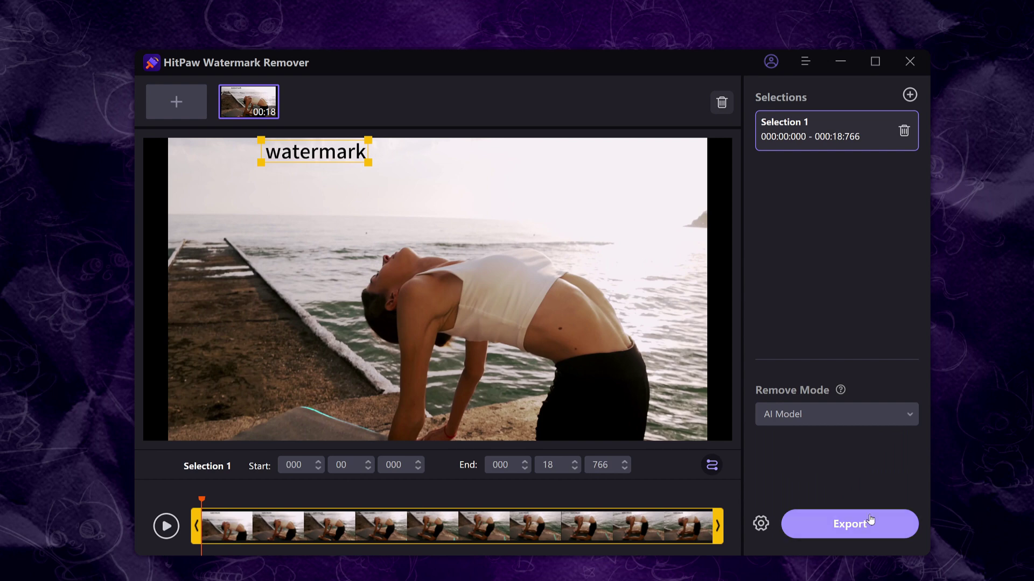